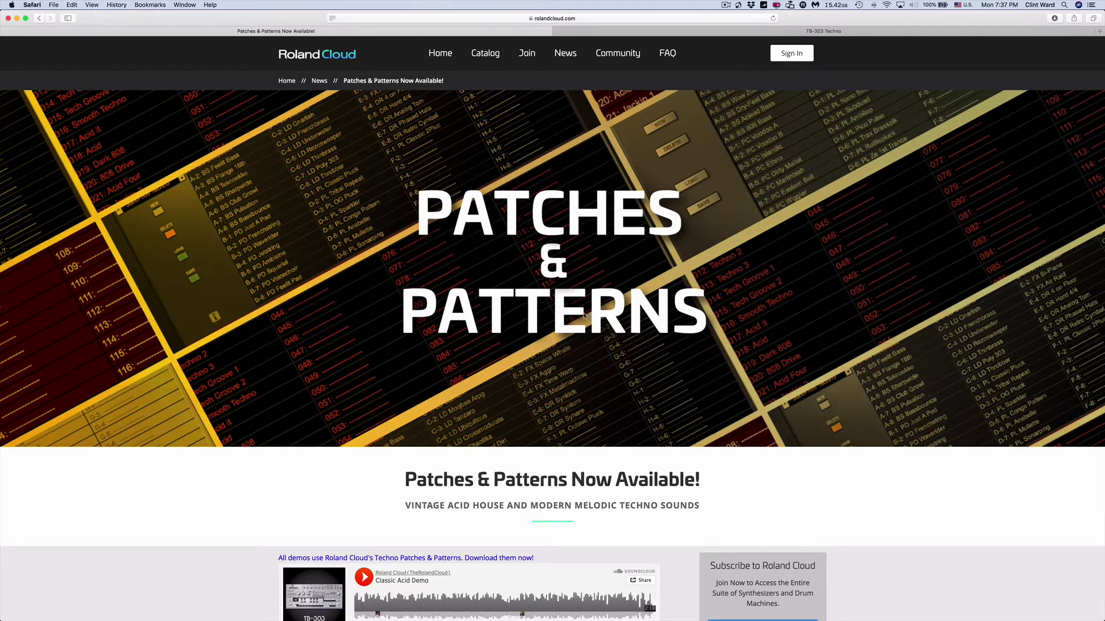
pyautogui.scroll(-2, 550, 387)
pyautogui.scroll(-3, 550, 386)
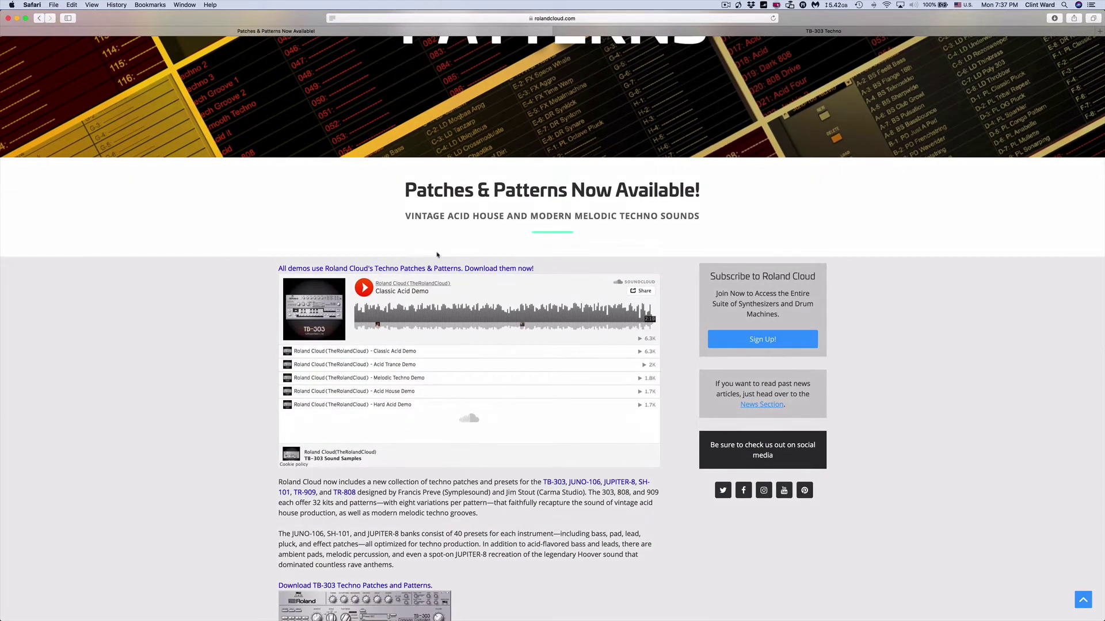
pyautogui.scroll(-3, 439, 257)
pyautogui.scroll(-2, 388, 398)
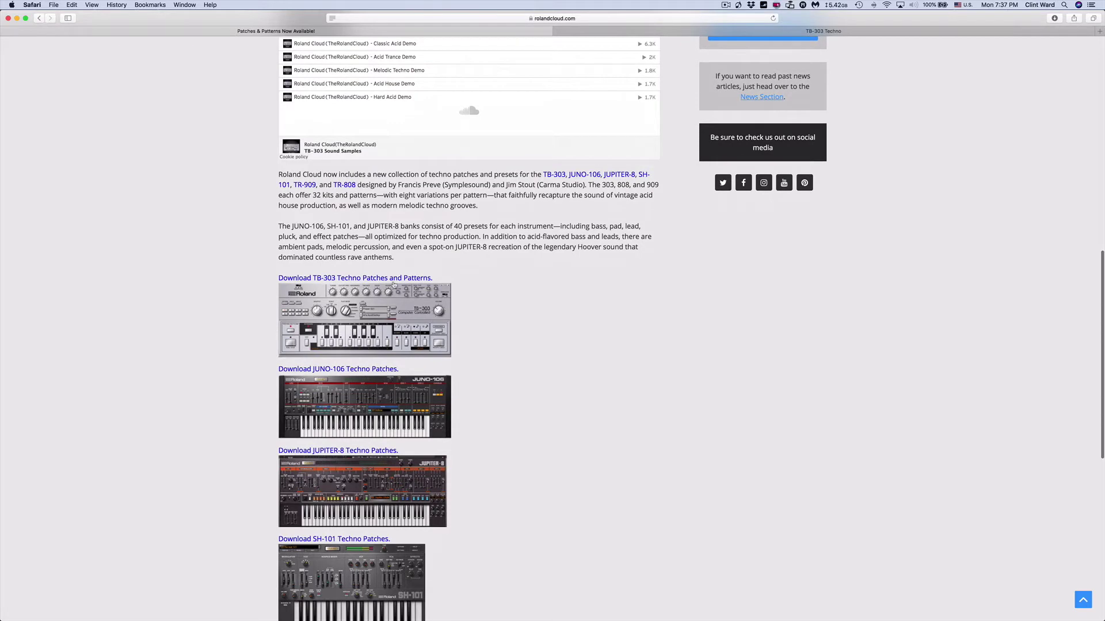
# - Switch Safari to the TB-303 Techno patches page
pyautogui.click(826, 33)
pyautogui.scroll(2, 668, 286)
pyautogui.scroll(1, 669, 287)
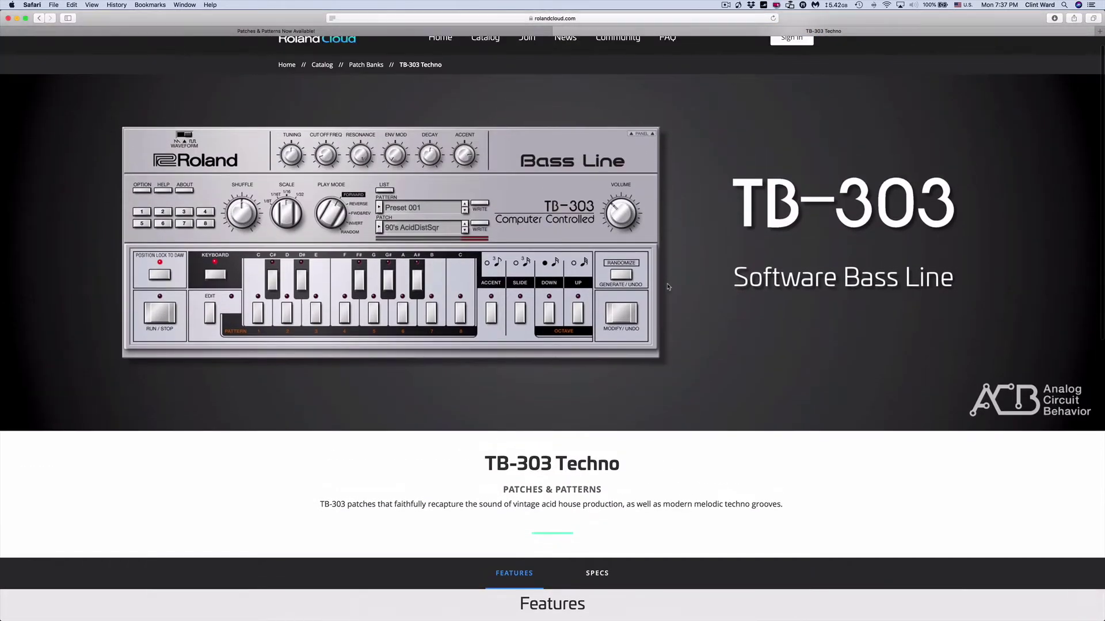
pyautogui.scroll(-2, 668, 286)
pyautogui.scroll(-2, 668, 287)
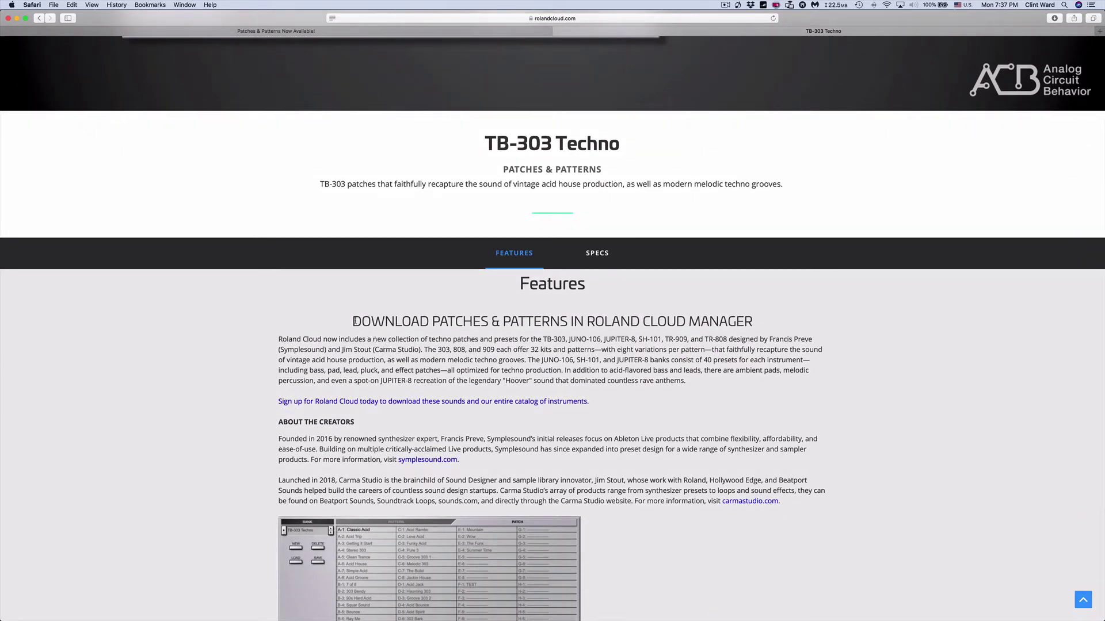
# - Begin switching from Safari to another application
pyautogui.press('super+Tab')
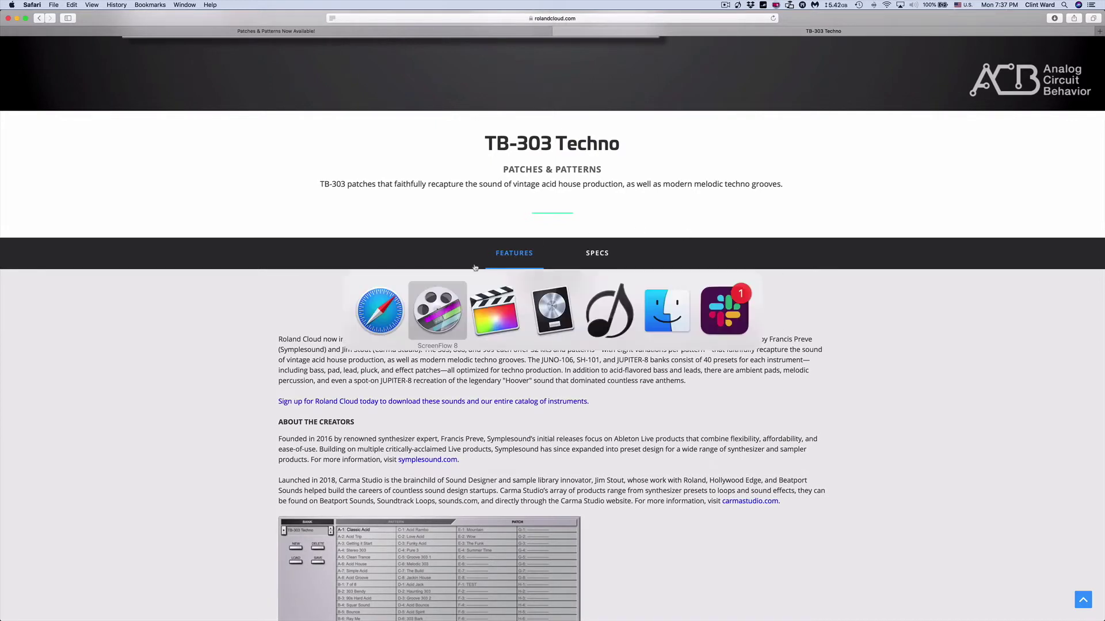
# - Bring Roland Cloud Manager forward and browse Essentials then the Instruments catalogue
pyautogui.press('super+Tab')
pyautogui.press('super+Tab')
pyautogui.press('super+Tab')
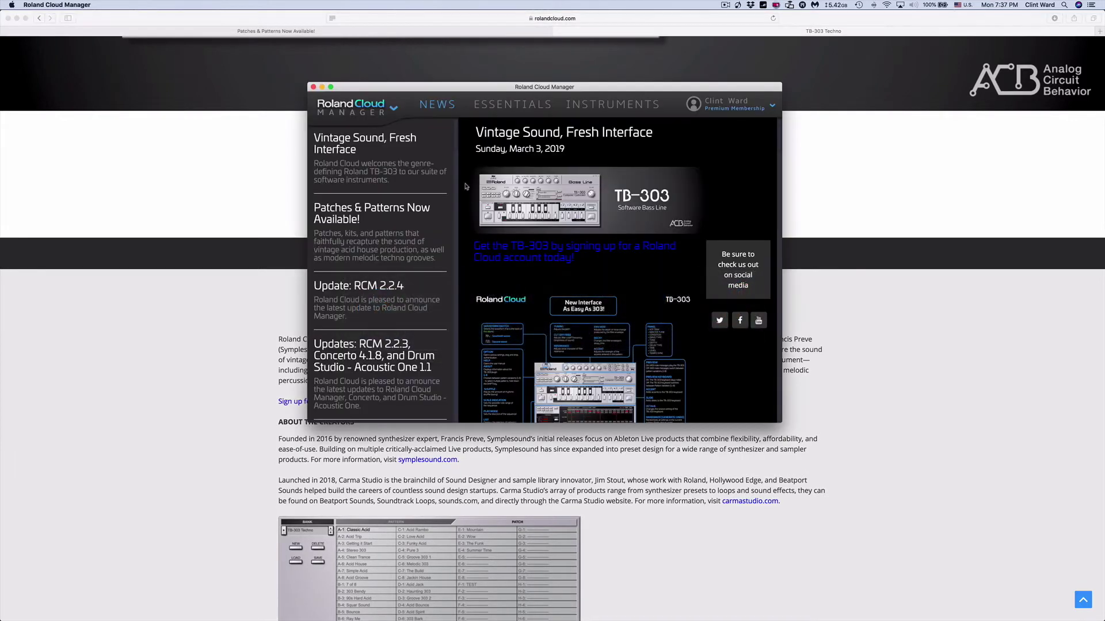
pyautogui.click(486, 105)
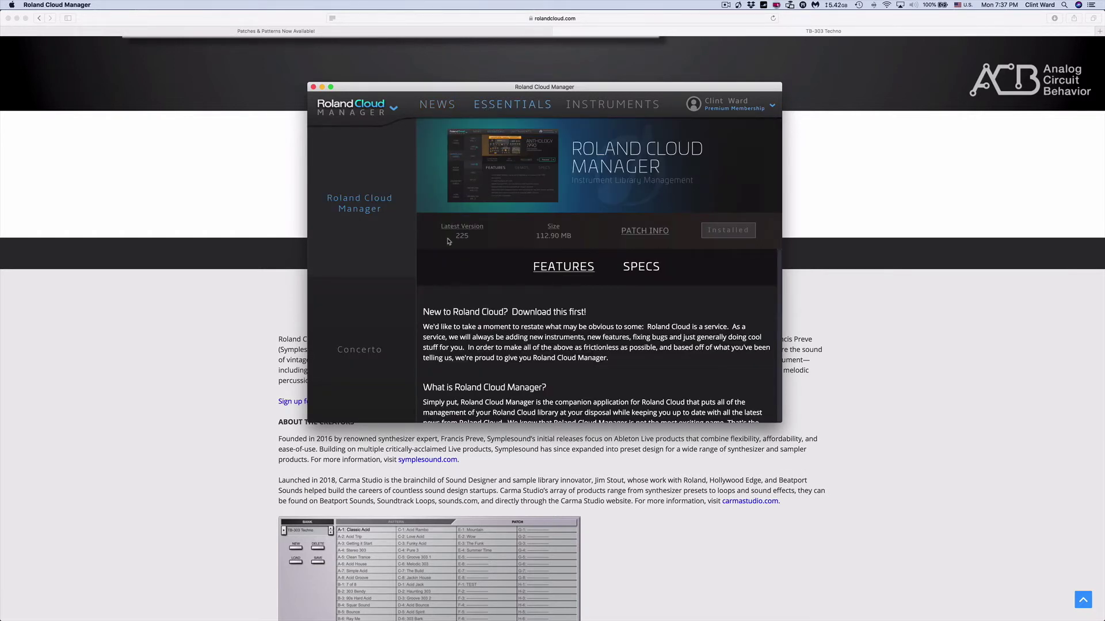
pyautogui.click(609, 107)
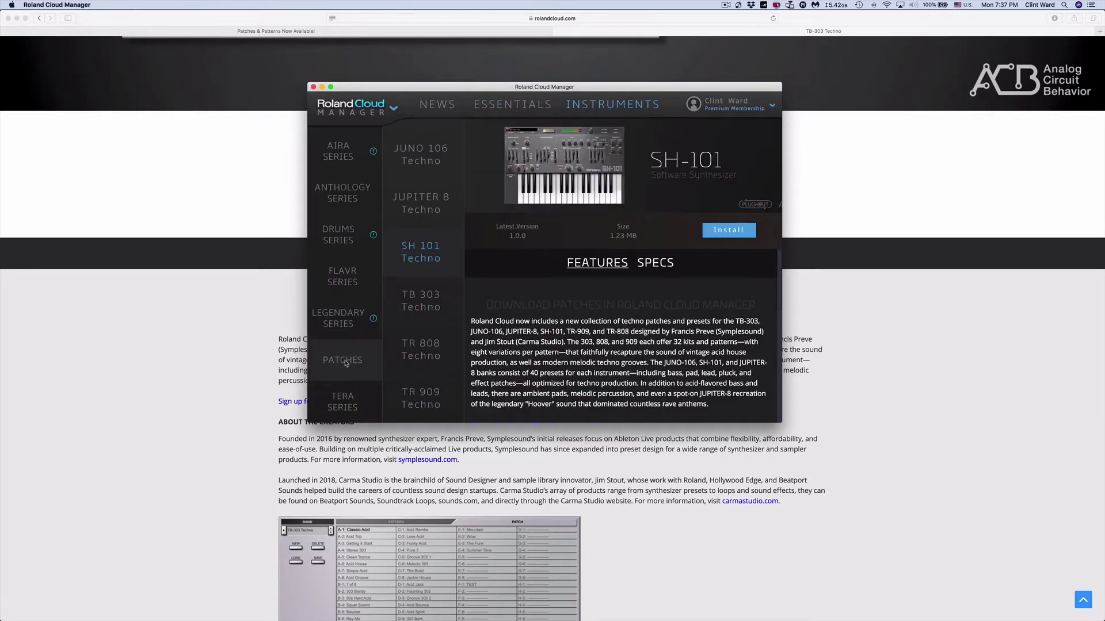
# - Browse the Patches banks, compare TB-303 Techno, and settle on the SH-101 Techno bank page
pyautogui.click(417, 173)
pyautogui.click(419, 260)
pyautogui.click(425, 309)
pyautogui.click(422, 259)
pyautogui.press('super+Tab')
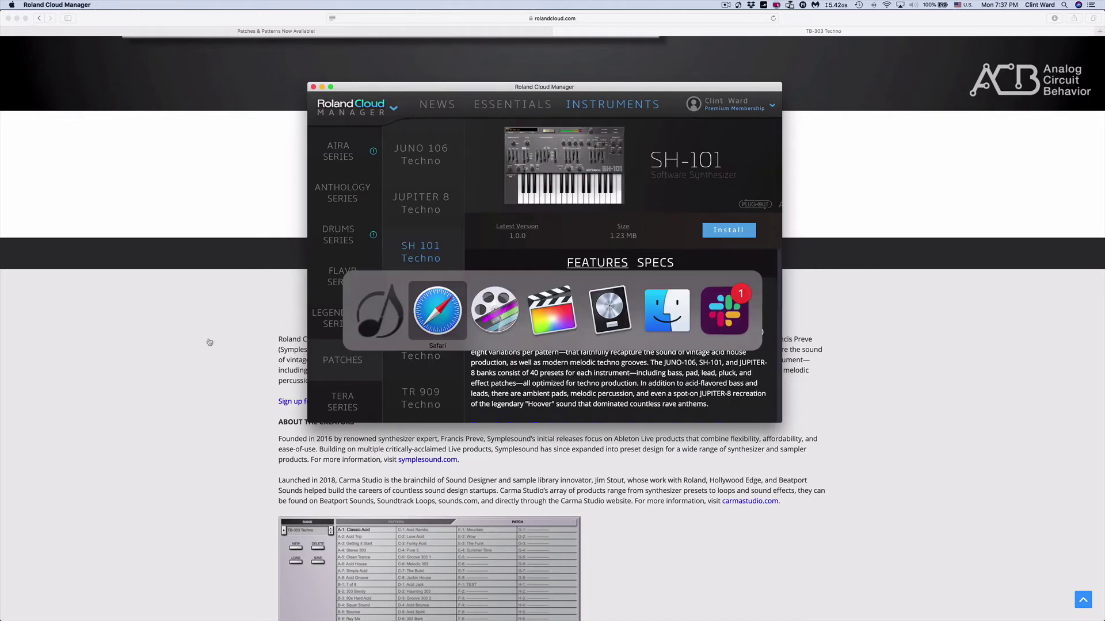
# - Bring Logic Pro X forward and show the SH-101 plugin's preset list with the SH-101 Techno bank
pyautogui.click(597, 323)
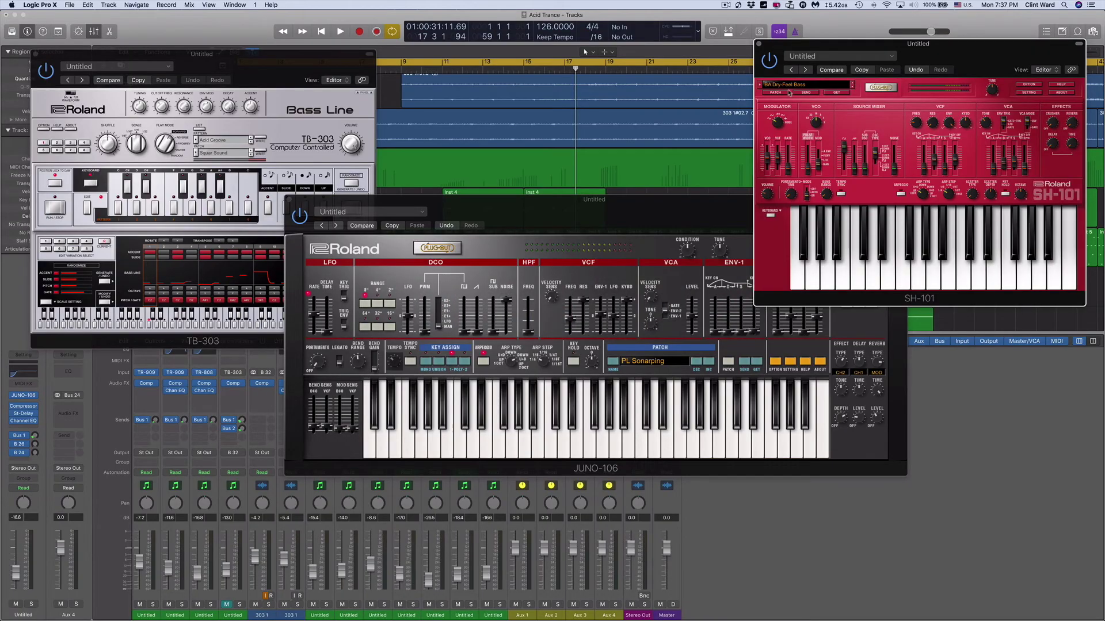
pyautogui.click(788, 87)
pyautogui.moveTo(787, 142)
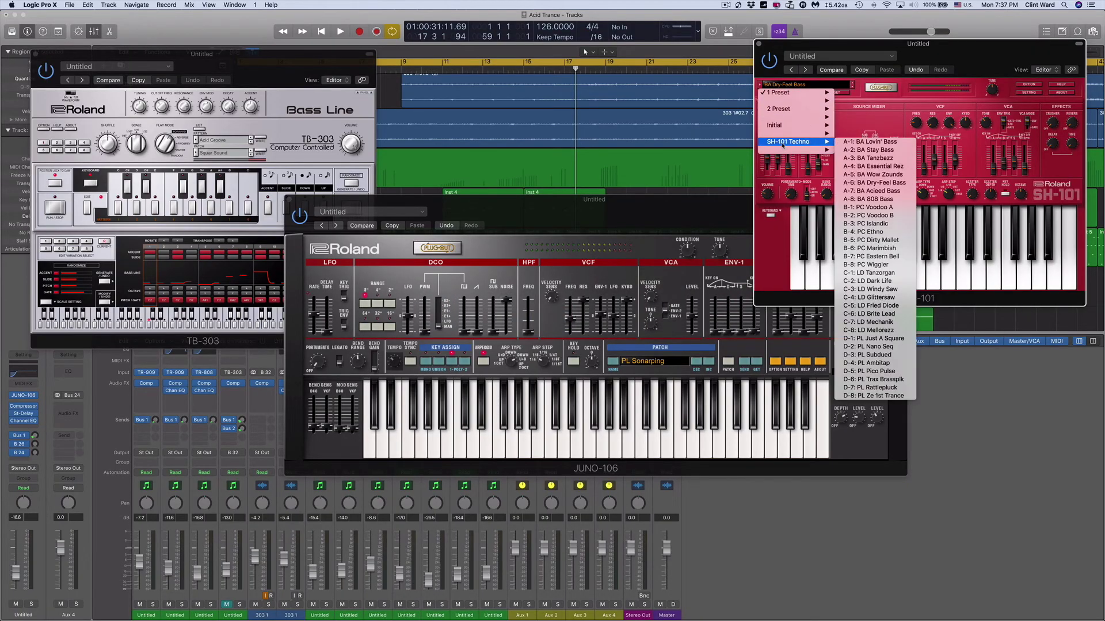